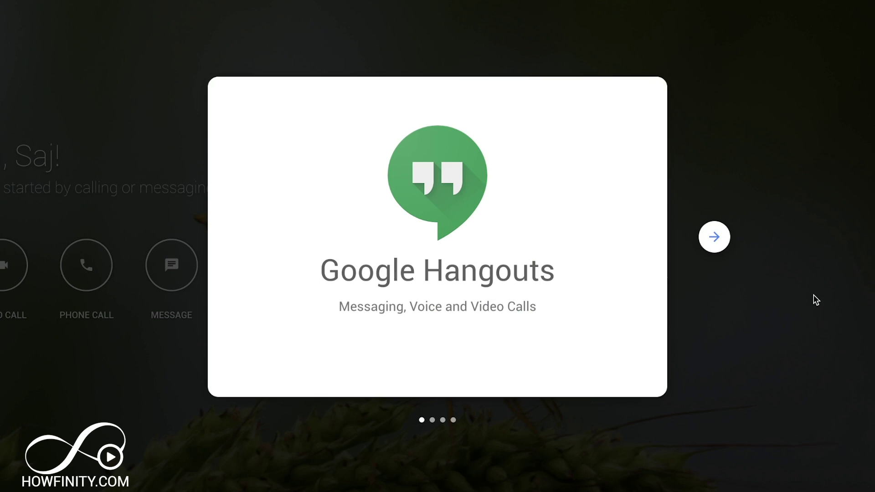
# Page through the introductory slides about Hangouts messaging, voice and video calls
pyautogui.click(715, 238)
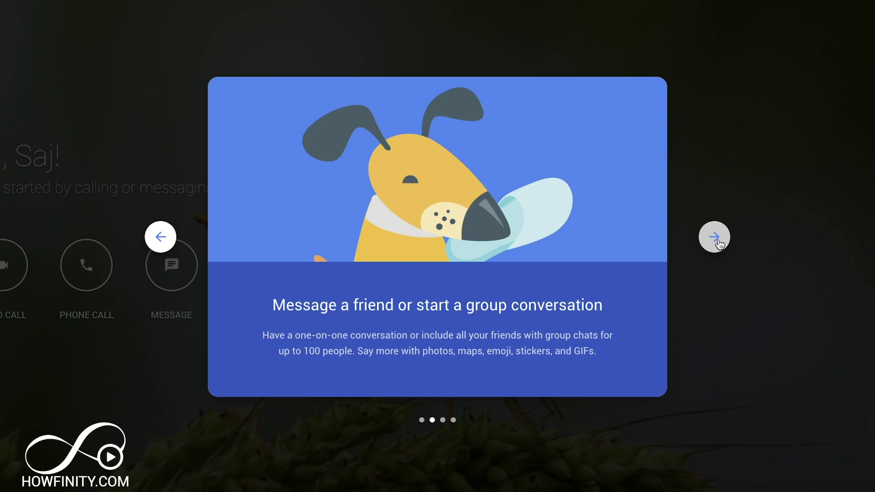
pyautogui.click(718, 241)
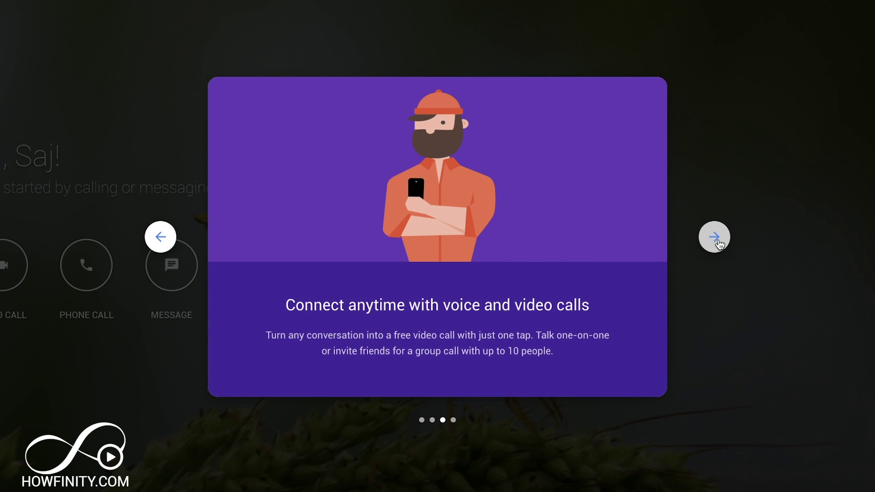
pyautogui.click(715, 237)
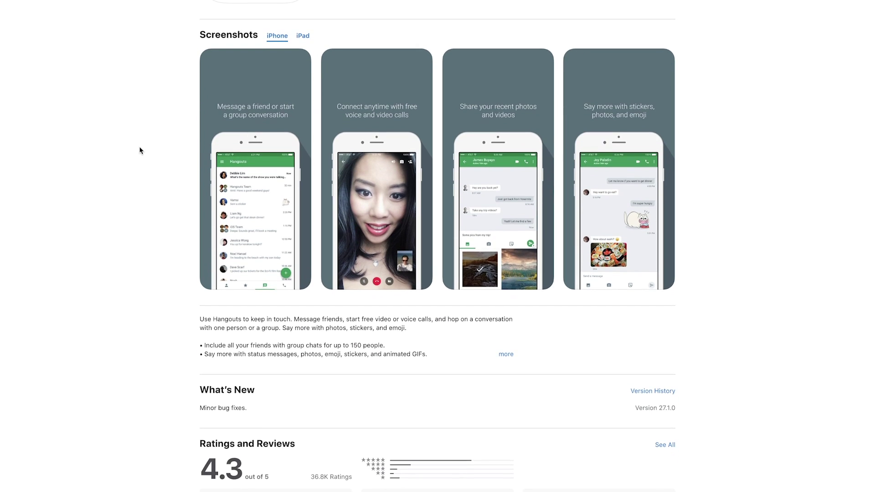
# Look over the Hangouts app listings for iPhone and Android, including the descriptions and ratings
pyautogui.scroll(3, 141, 151)
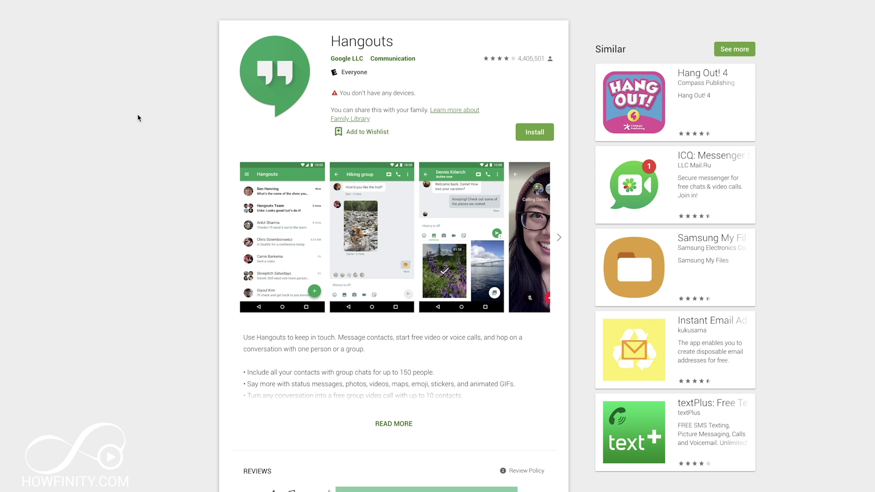
pyautogui.scroll(-2, 139, 118)
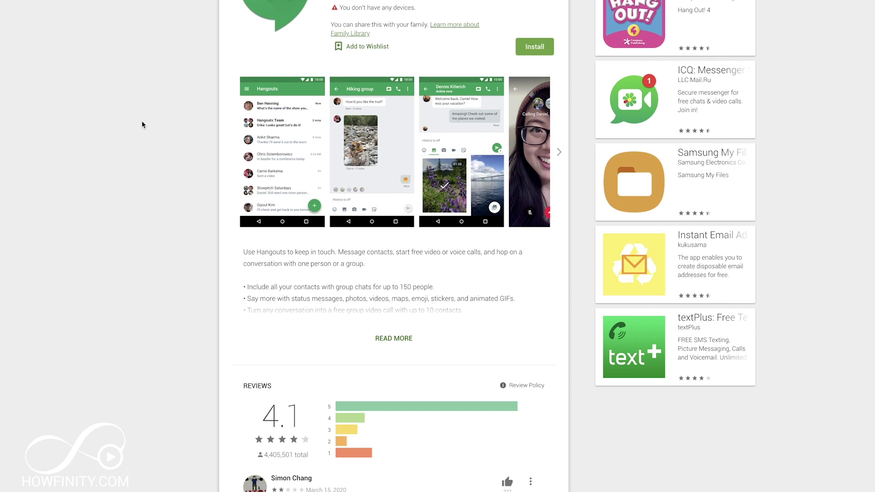
pyautogui.scroll(2, 142, 122)
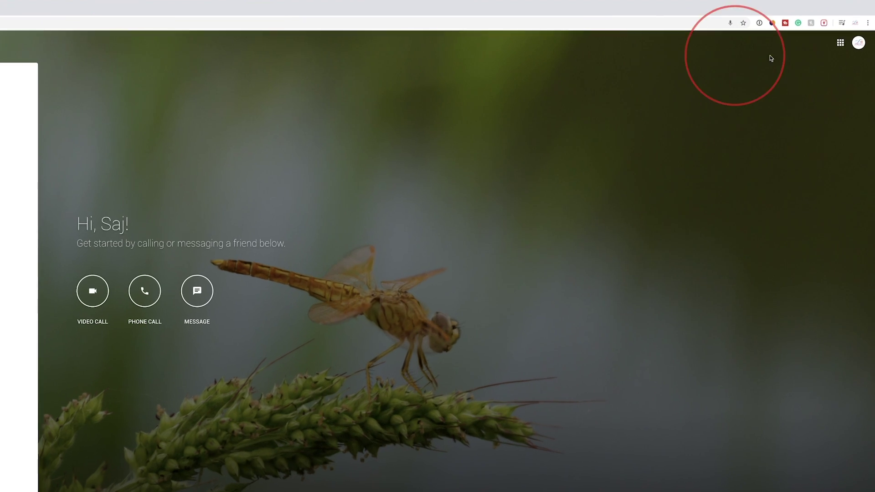
# Move the Hangouts shortcut in the Google apps grid up to the spot directly below Maps, and close the grid
pyautogui.click(835, 40)
pyautogui.scroll(-5, 780, 160)
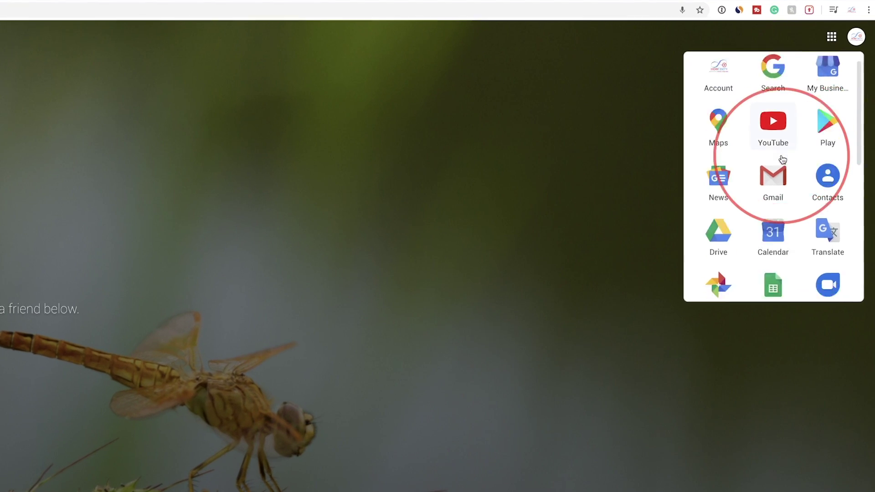
pyautogui.scroll(2, 775, 119)
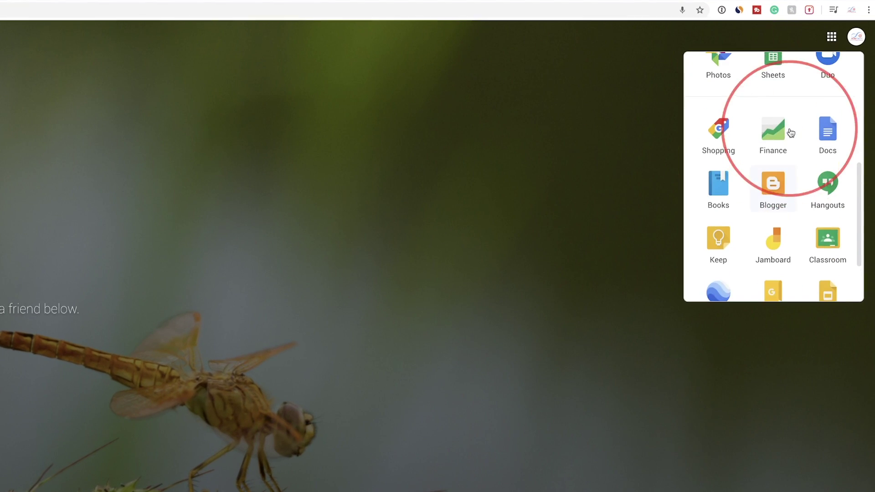
pyautogui.moveTo(826, 180); pyautogui.dragTo(772, 139)
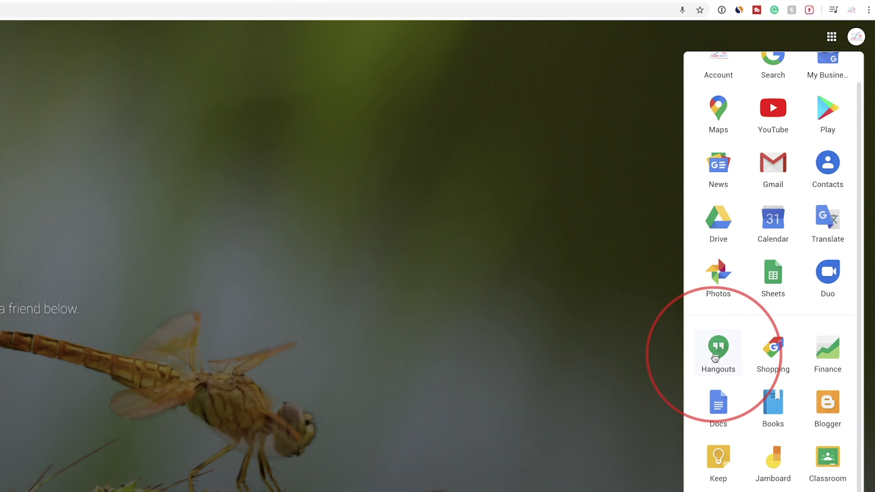
pyautogui.moveTo(719, 346); pyautogui.dragTo(719, 176)
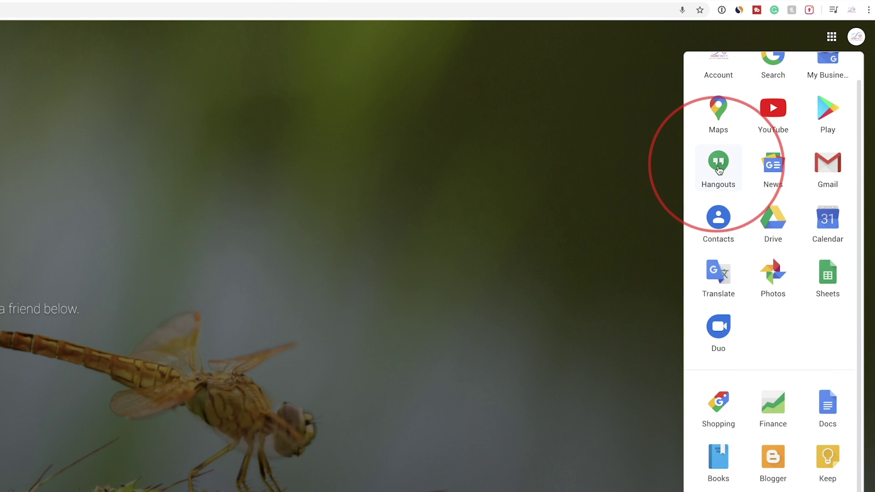
pyautogui.click(332, 203)
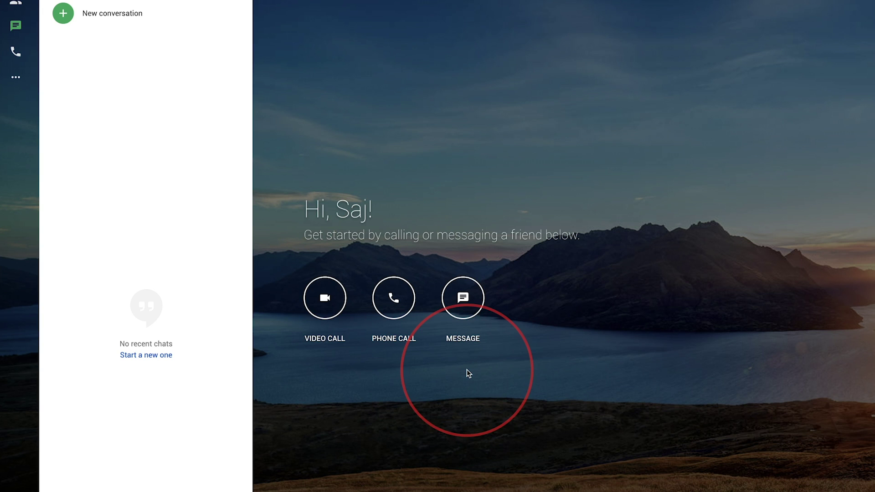
# Start a new message, search for the contact by first name and open a chat with J&K Productions
pyautogui.click(463, 300)
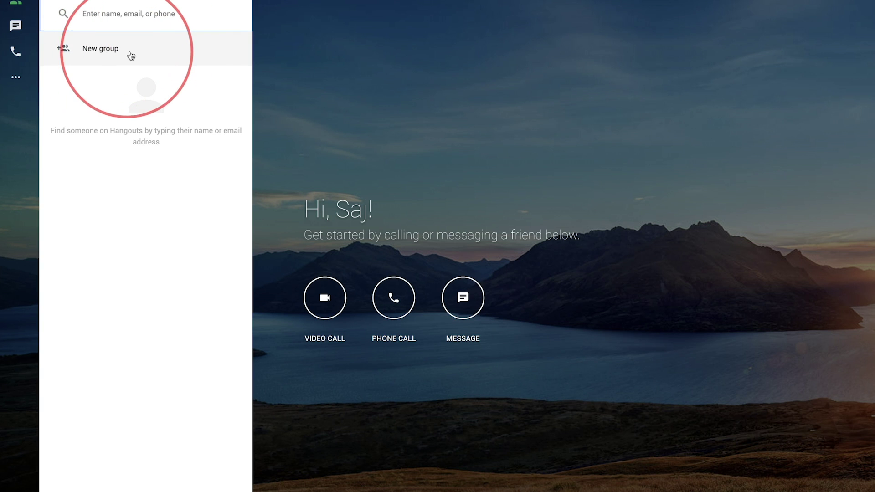
pyautogui.click(99, 14)
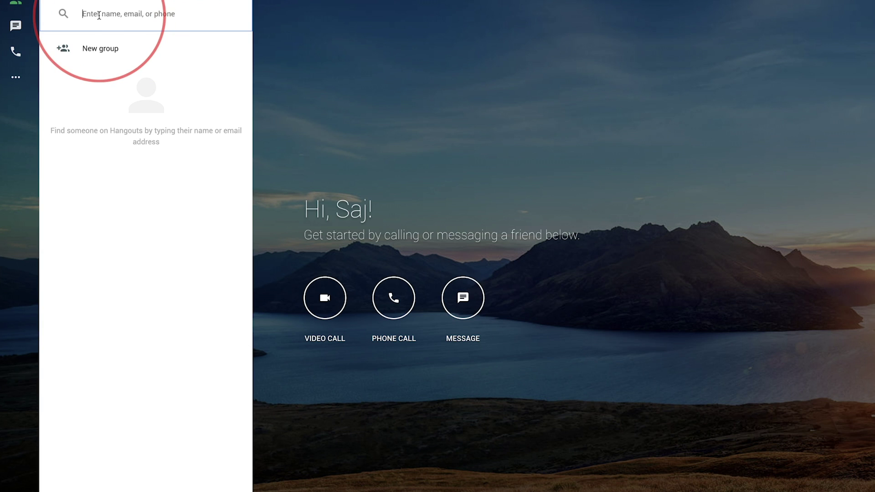
pyautogui.write('jordan')
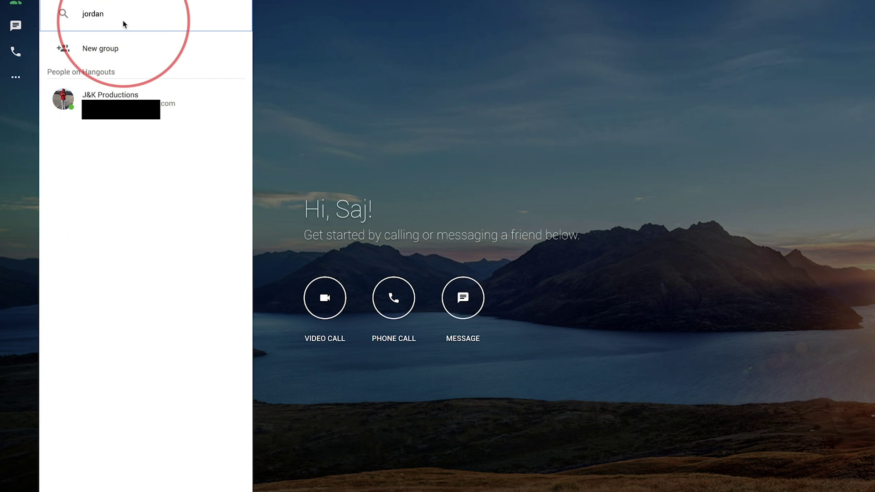
pyautogui.click(157, 93)
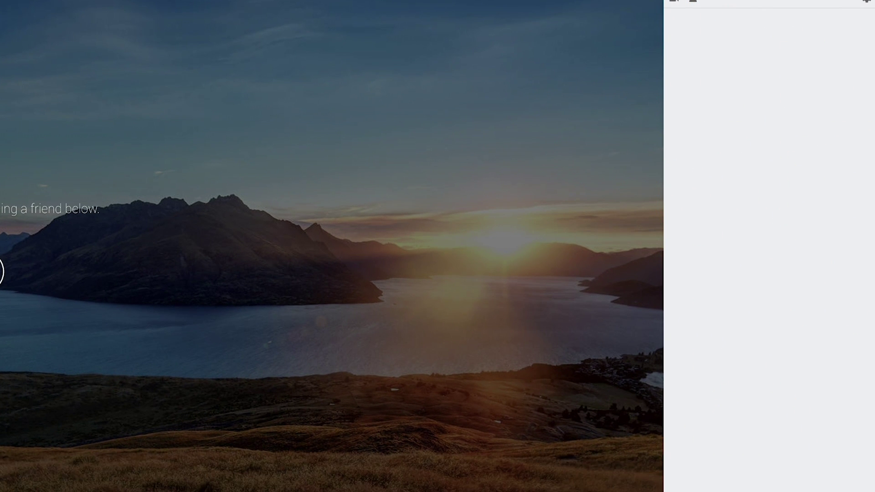
# Send the message "hello" in the J&K Productions chat
pyautogui.click(696, 478)
pyautogui.write('hello')
pyautogui.press('Return')
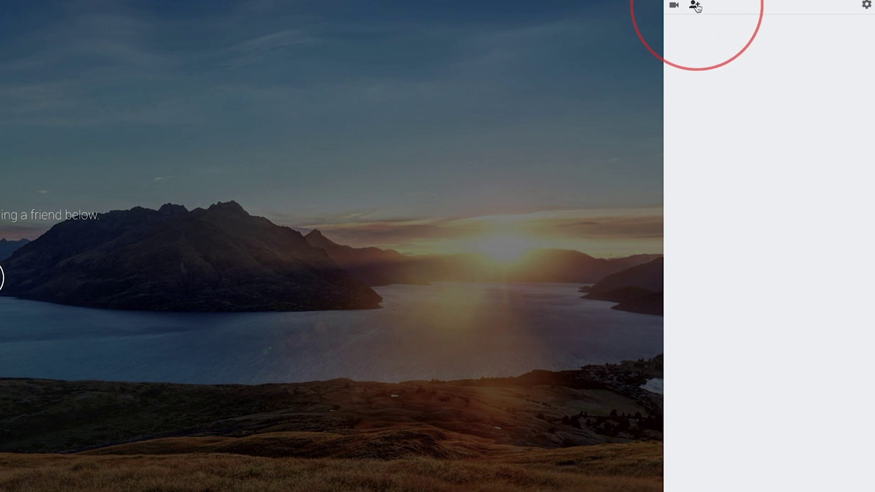
pyautogui.click(695, 6)
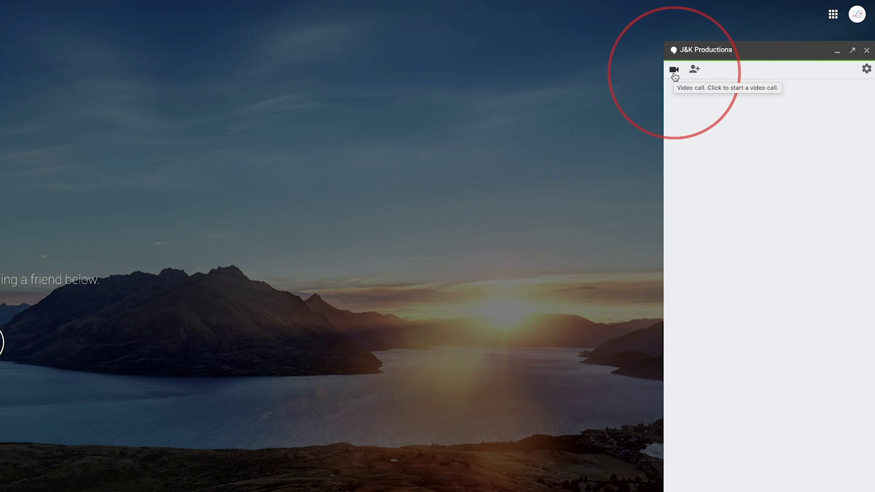
pyautogui.click(675, 77)
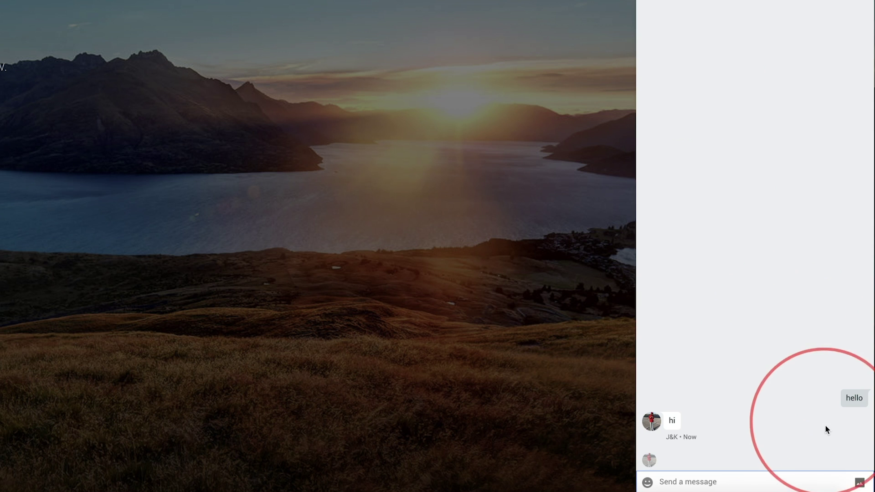
# Attach the "How to Use Canva for Beginners" image to the J&K Productions chat and send it
pyautogui.click(860, 484)
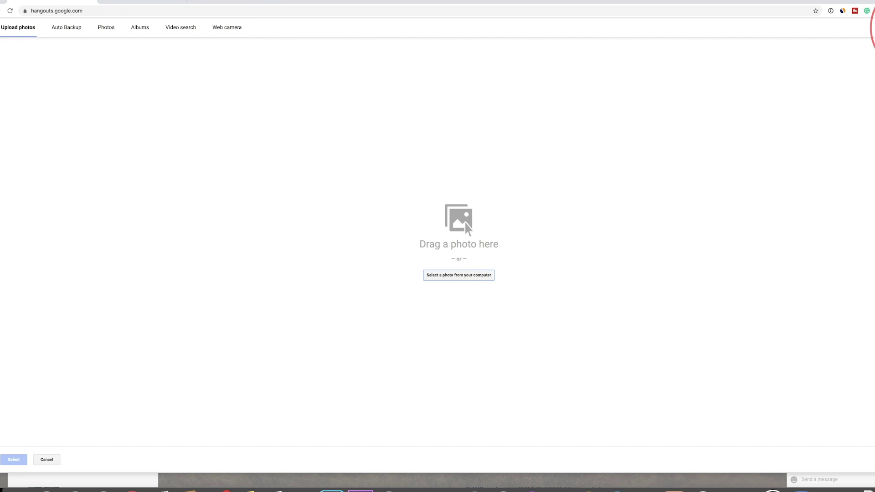
pyautogui.press('Escape')
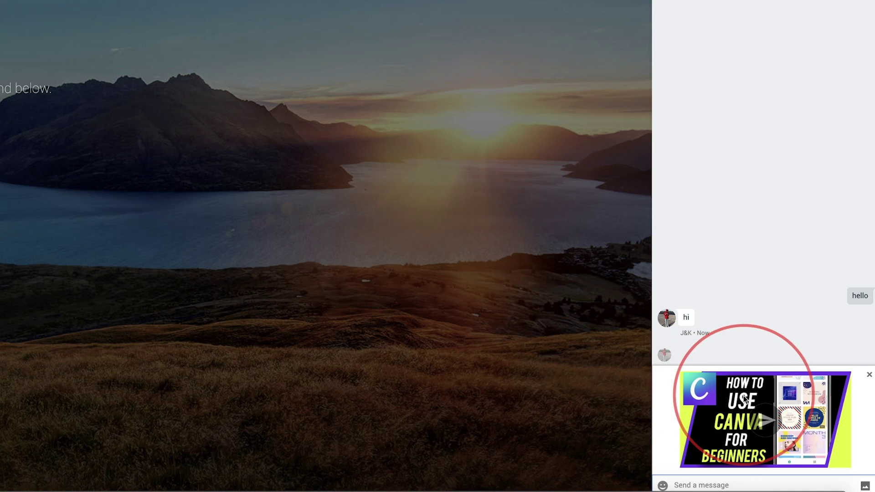
pyautogui.press('Return')
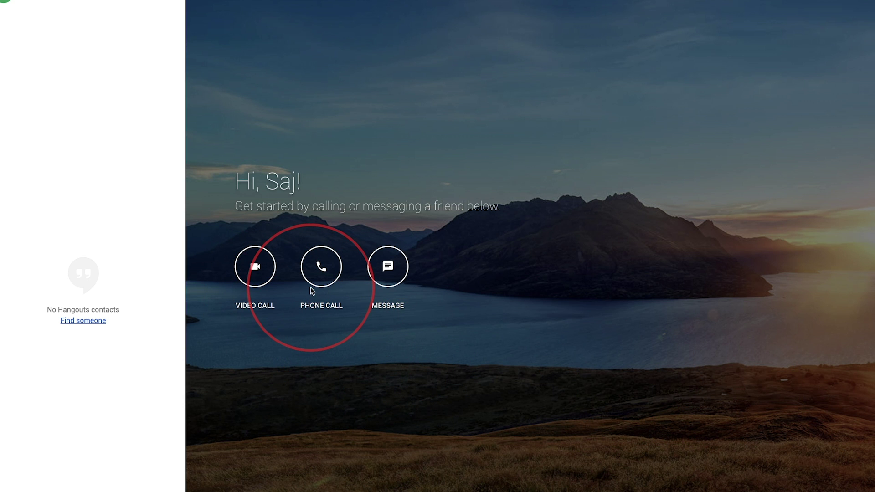
# Start a video call and invite the contact to it by choosing the suggested match for their name
pyautogui.click(254, 274)
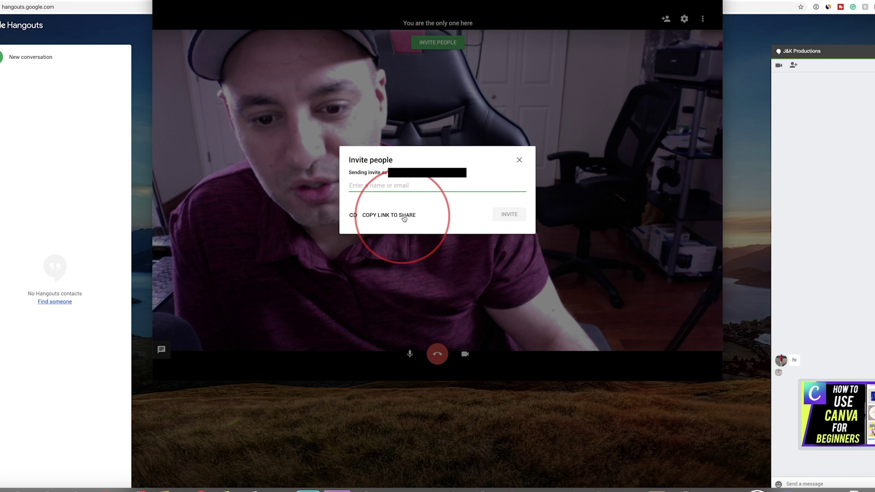
pyautogui.write('j')
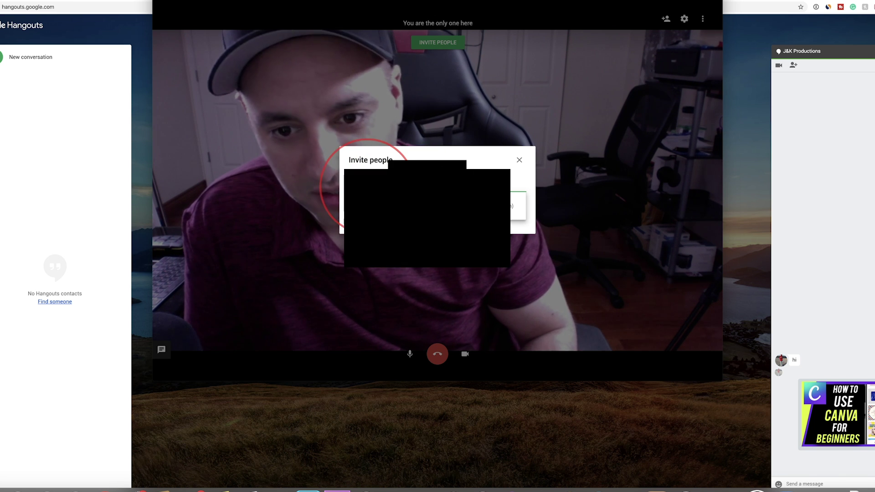
pyautogui.click(438, 206)
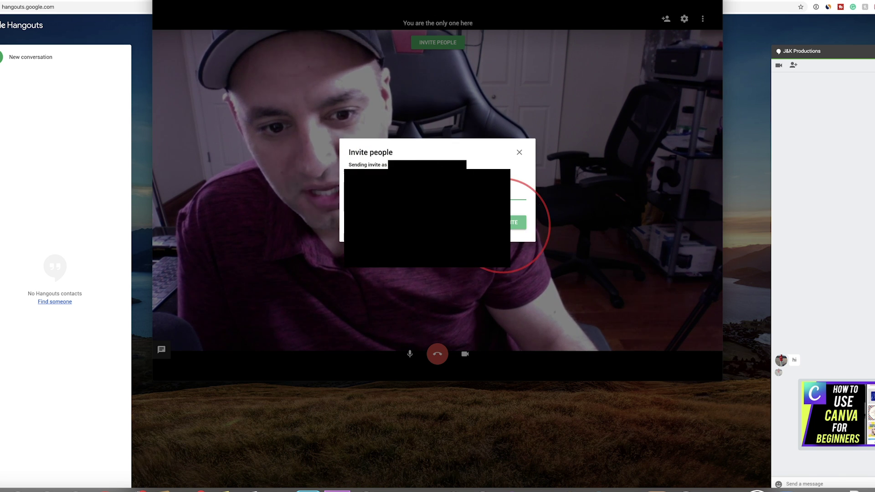
pyautogui.click(504, 225)
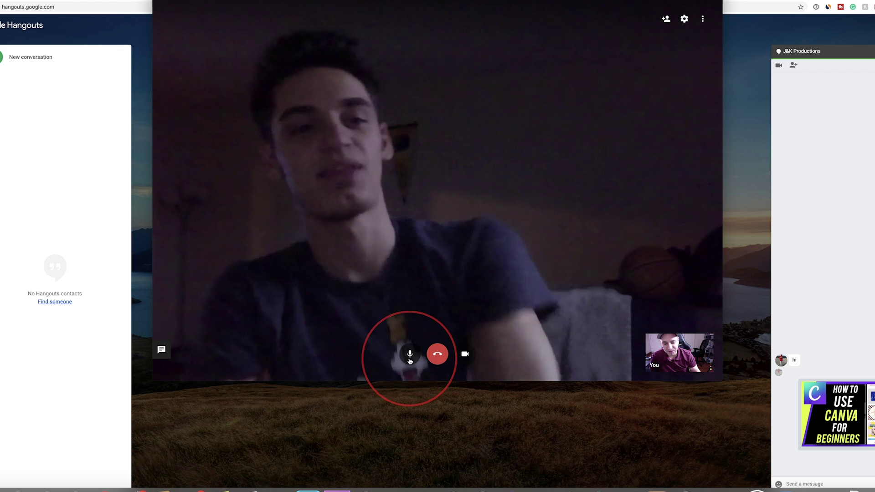
# Try out the call controls by switching the camera and the microphone off and back on
pyautogui.click(466, 355)
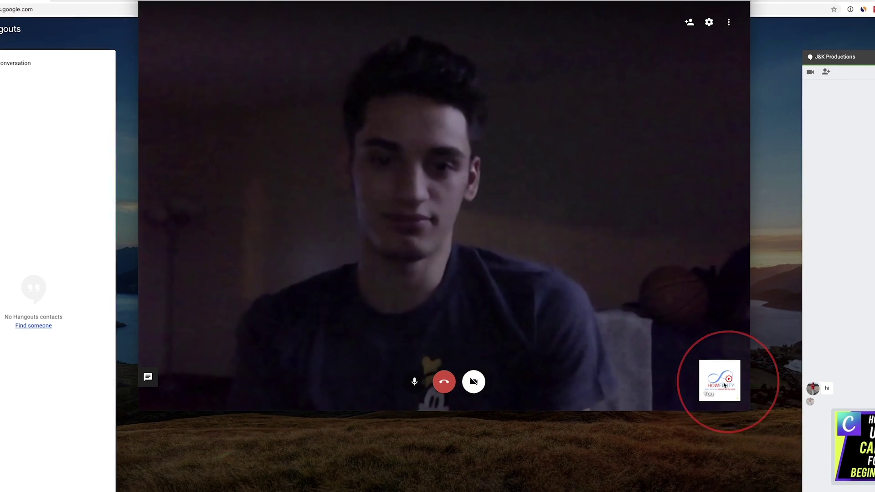
pyautogui.click(480, 387)
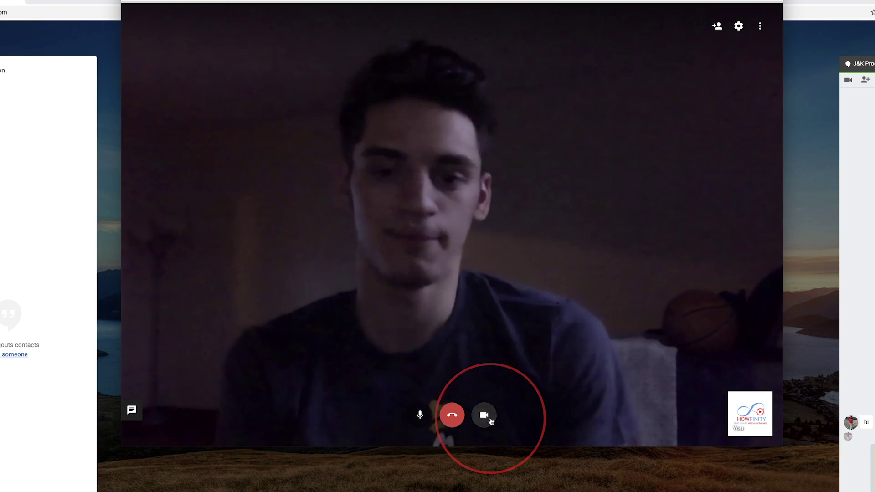
pyautogui.click(420, 416)
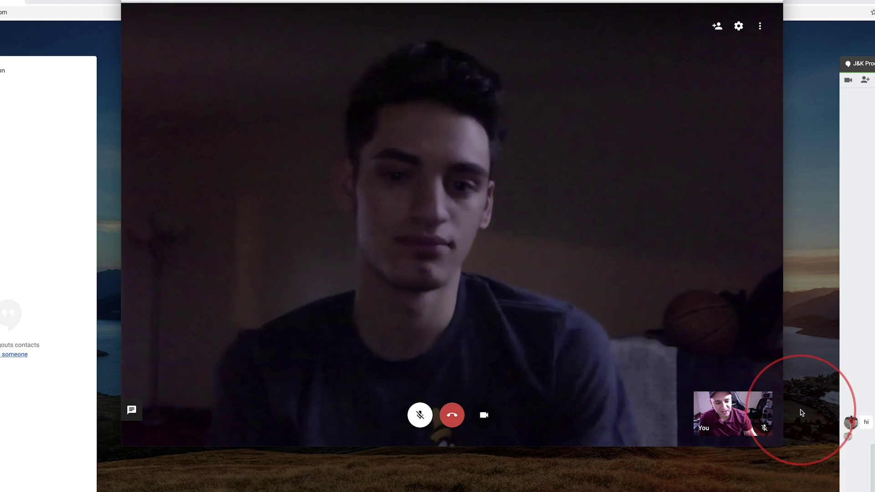
pyautogui.click(484, 415)
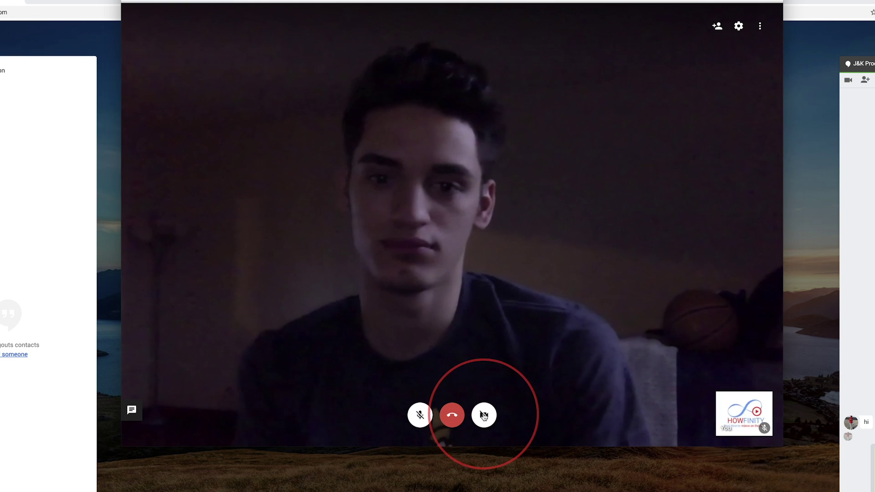
pyautogui.click(429, 422)
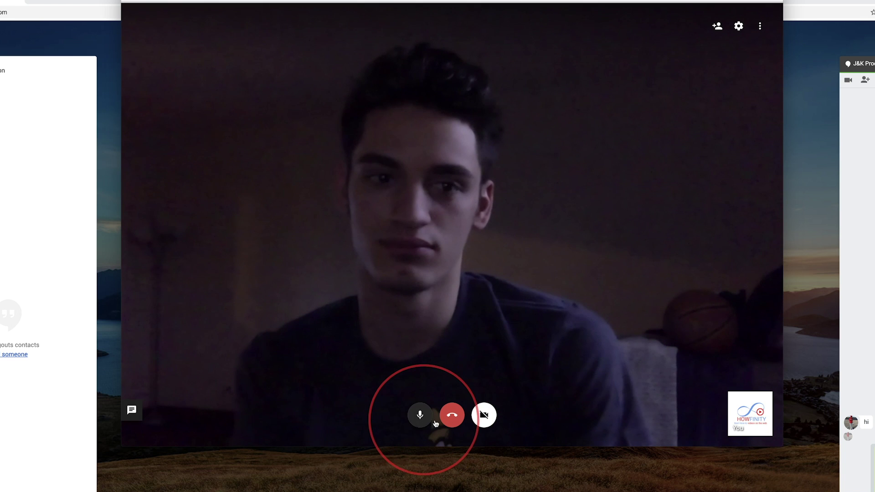
pyautogui.click(484, 416)
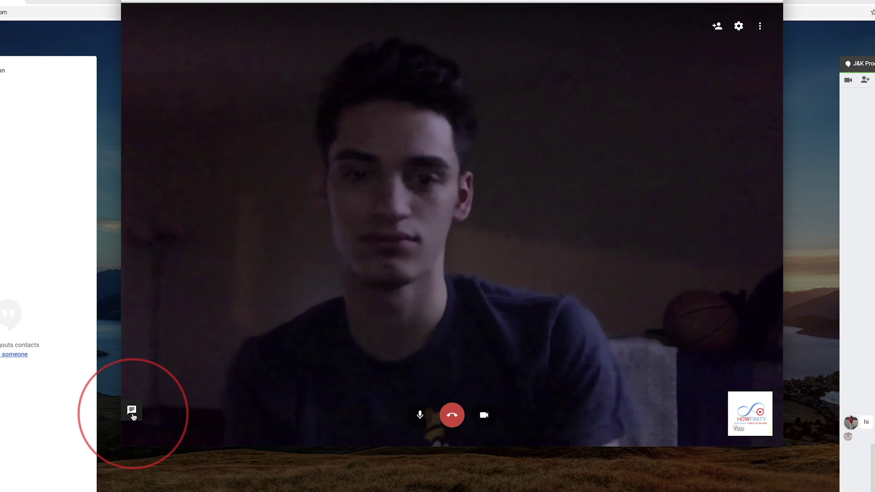
# View the in-call message box and the dialog for inviting more people, closing each without entering anything
pyautogui.click(131, 410)
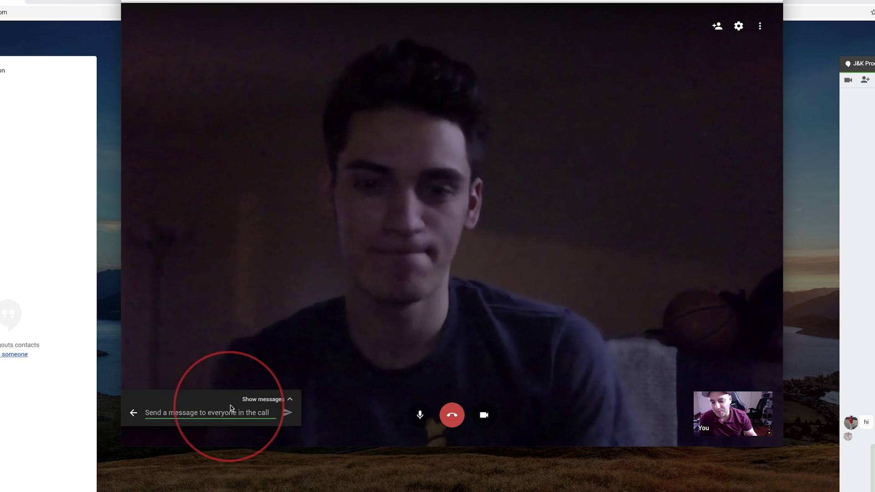
pyautogui.click(255, 354)
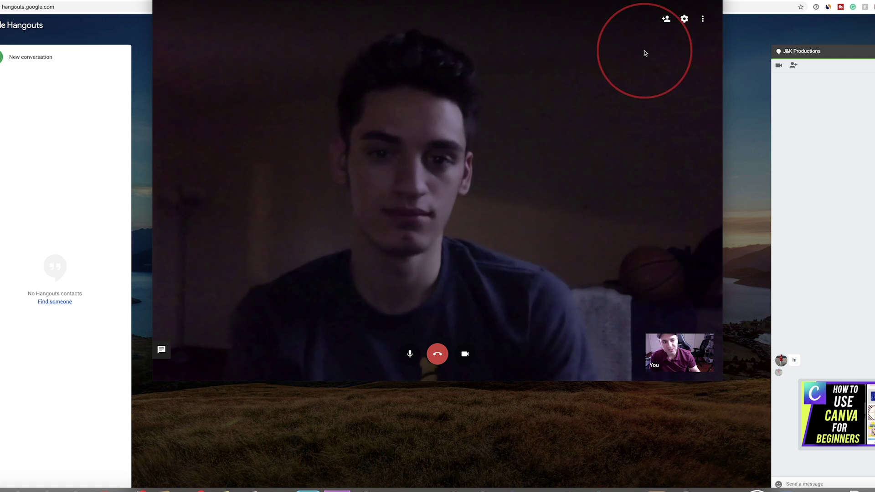
pyautogui.click(665, 19)
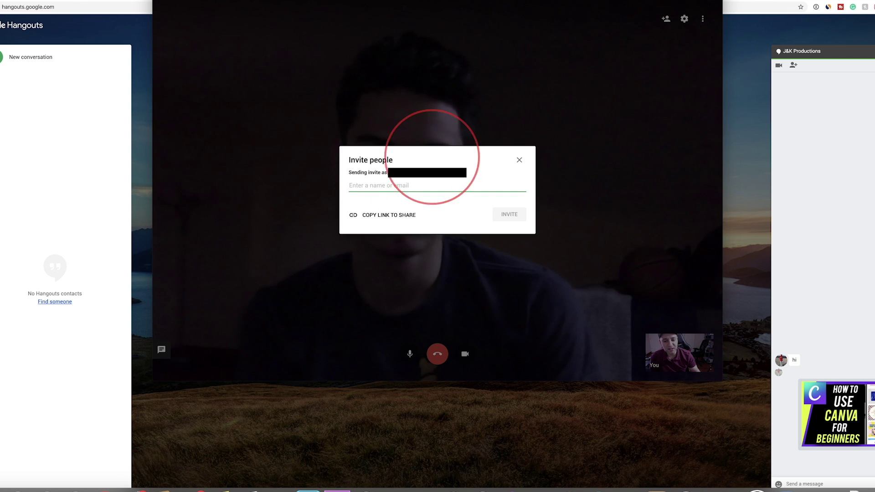
pyautogui.click(518, 159)
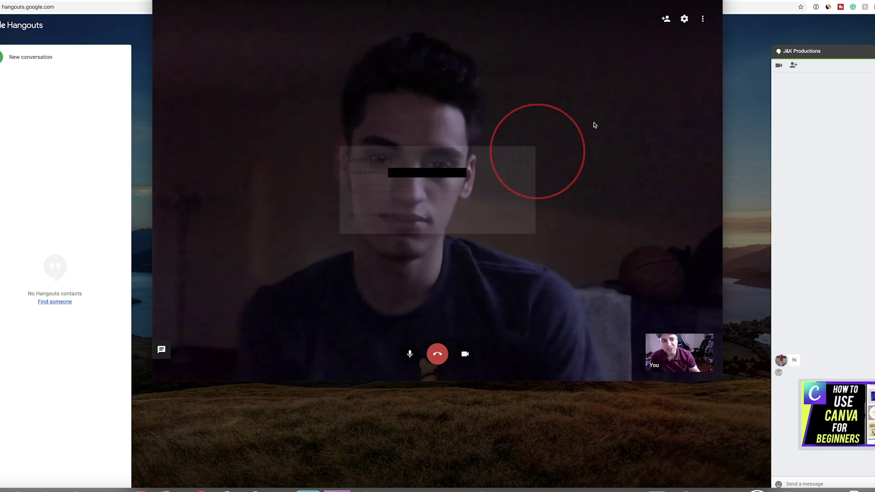
# View the video call's additional options without choosing any, and end the call
pyautogui.click(705, 21)
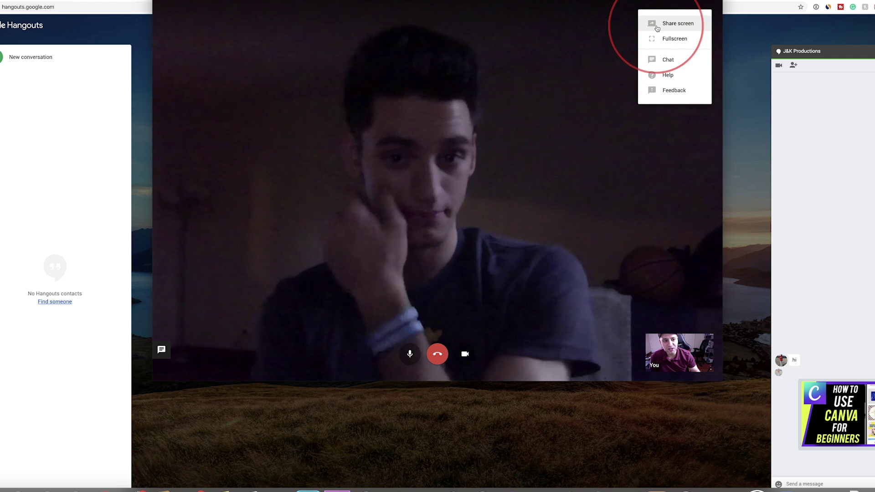
pyautogui.click(595, 48)
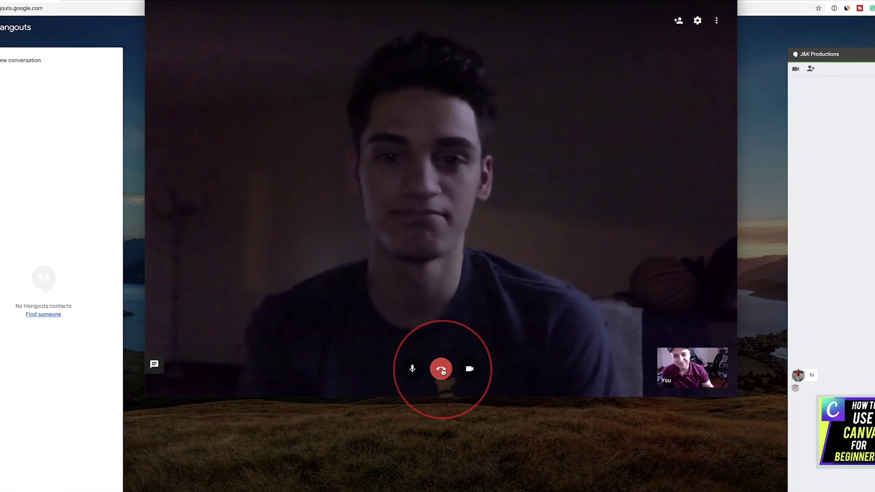
pyautogui.click(441, 370)
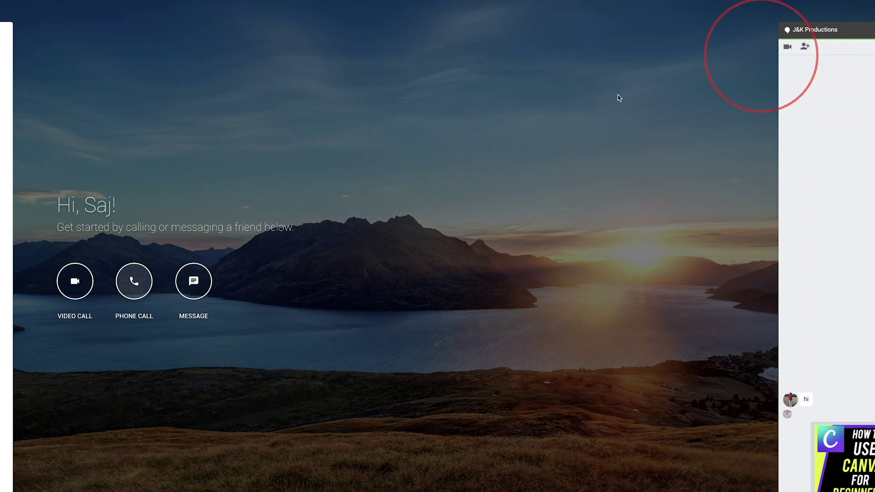
# Open phone calling, return from the Google Voice number signup page to Hangouts, and call the contact's phone number
pyautogui.click(129, 289)
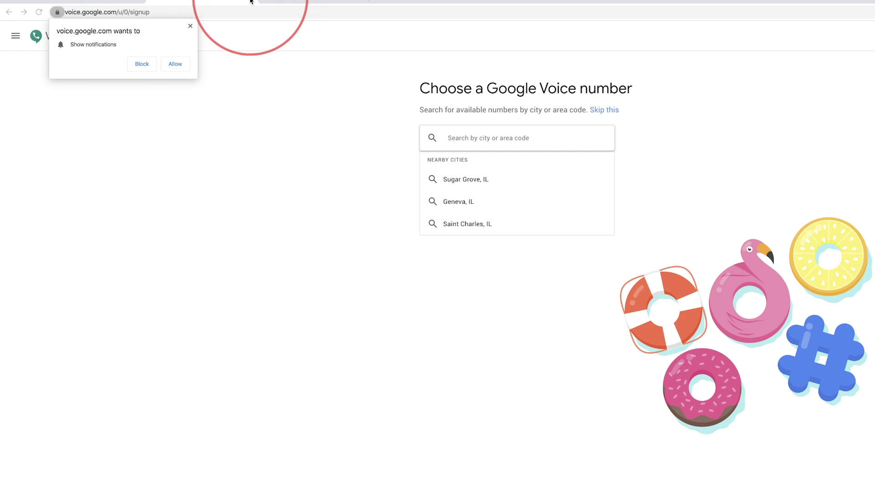
pyautogui.click(64, 2)
pyautogui.click(92, 75)
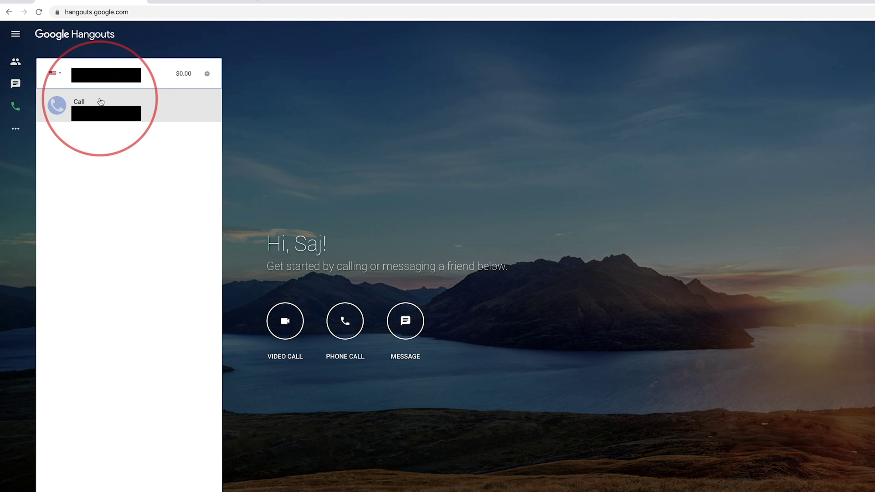
pyautogui.click(99, 101)
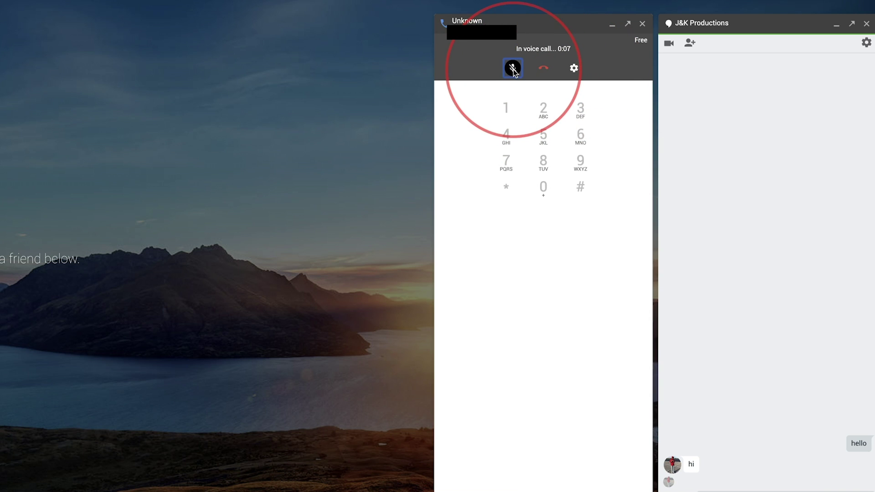
# Look through the microphone choices in the voice call's settings, cancel the settings without changes, and hang up
pyautogui.click(574, 68)
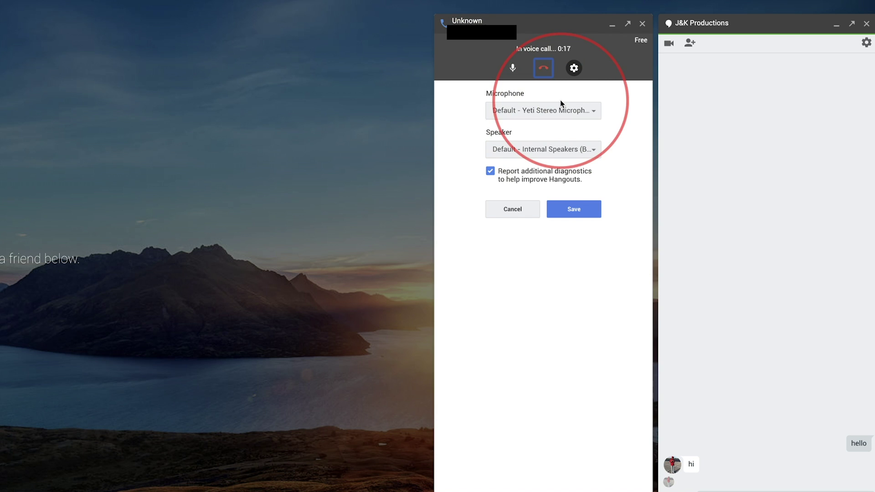
pyautogui.click(545, 113)
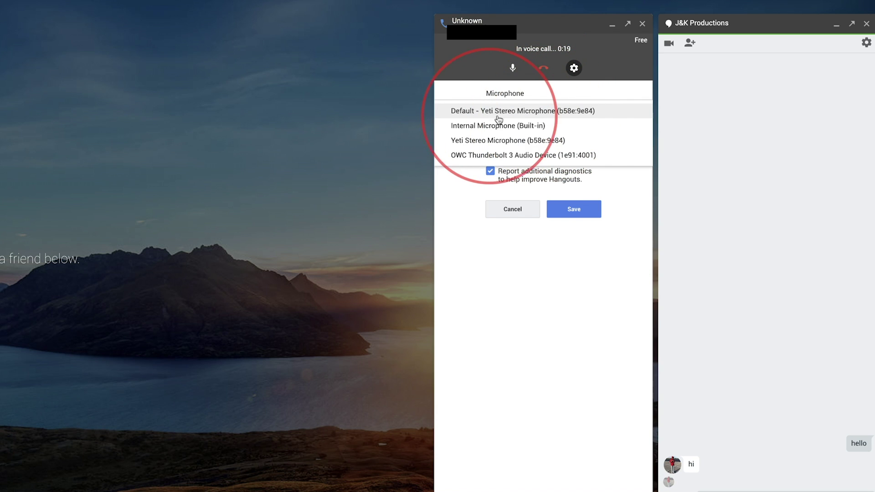
pyautogui.click(544, 114)
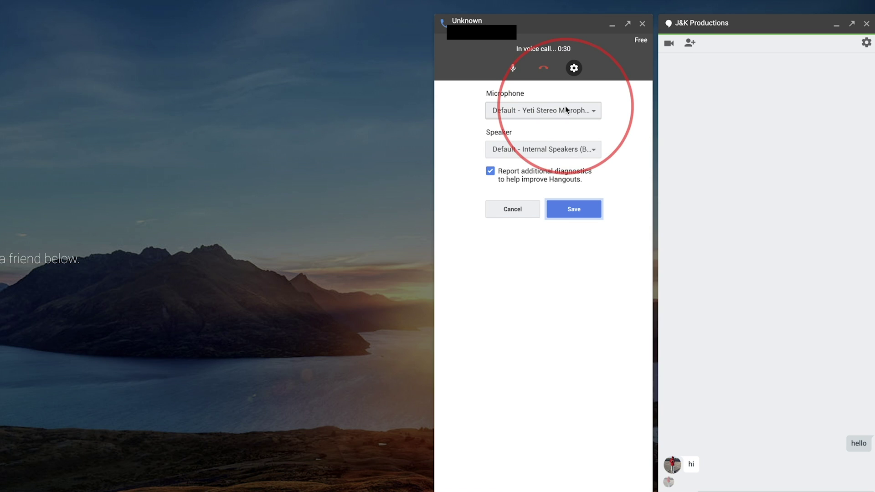
pyautogui.click(515, 211)
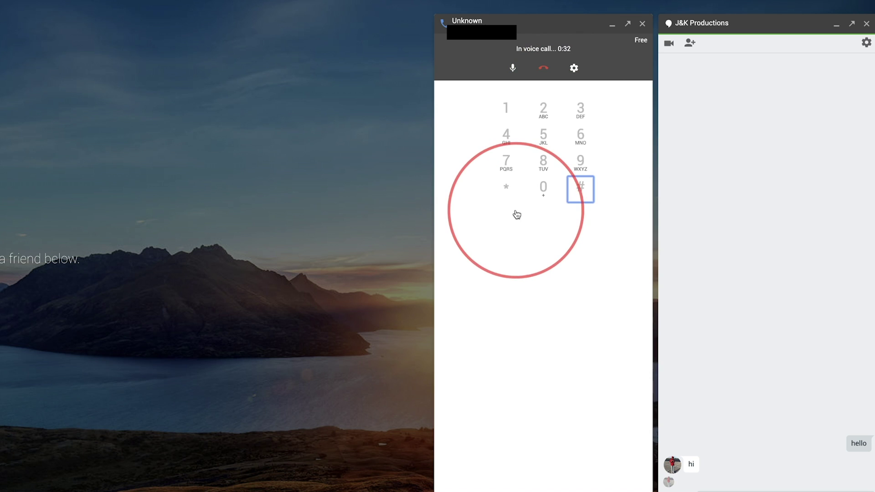
pyautogui.click(544, 68)
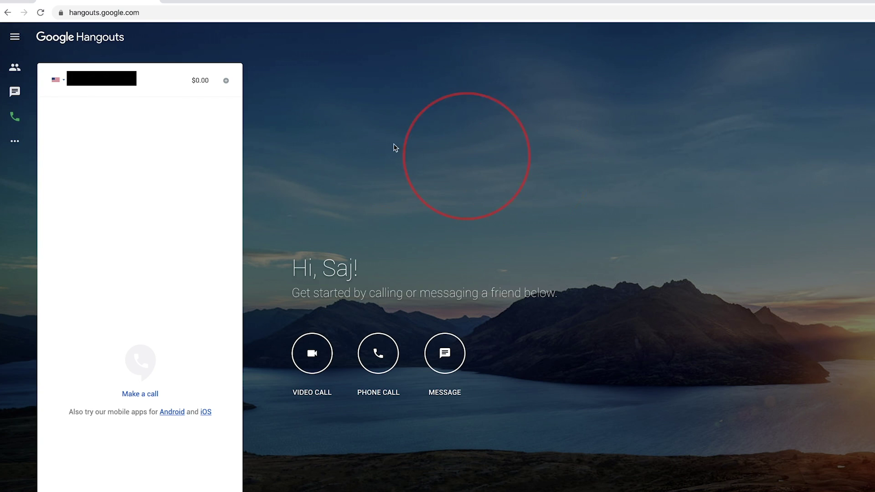
# Open the Hangouts iOS app's App Store page and examine its description and iPhone screenshots
pyautogui.click(15, 144)
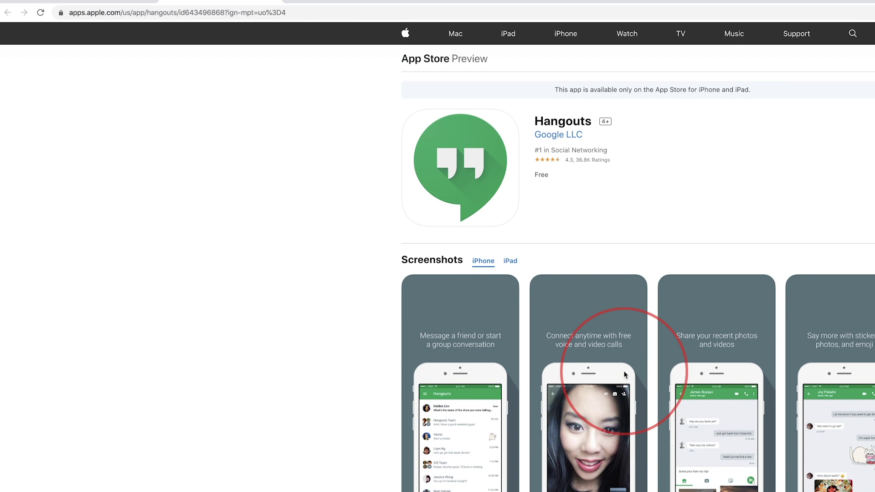
pyautogui.scroll(-1, 623, 371)
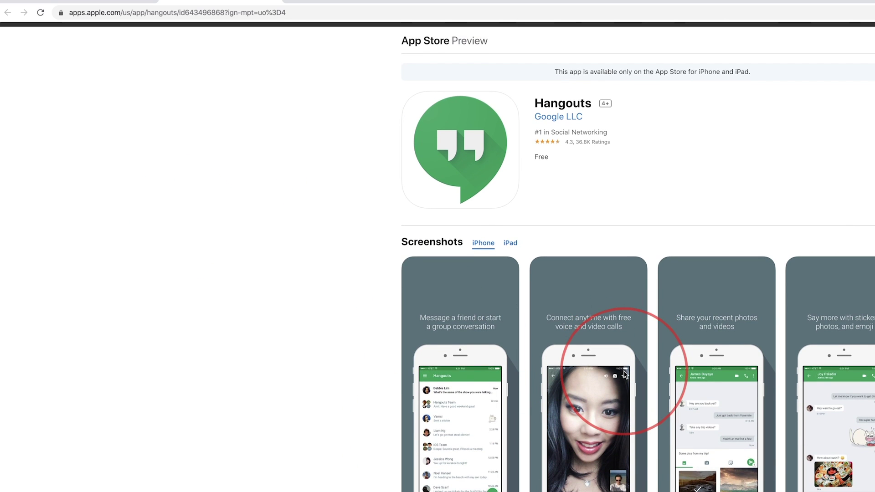